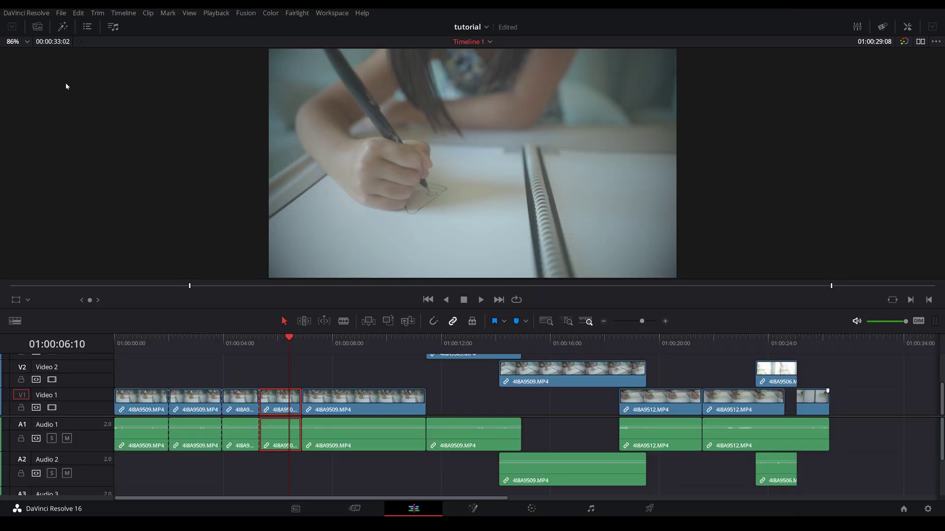
# Place a Text title from Toolbox > Titles on Video 2 above the footage
pyautogui.click(62, 29)
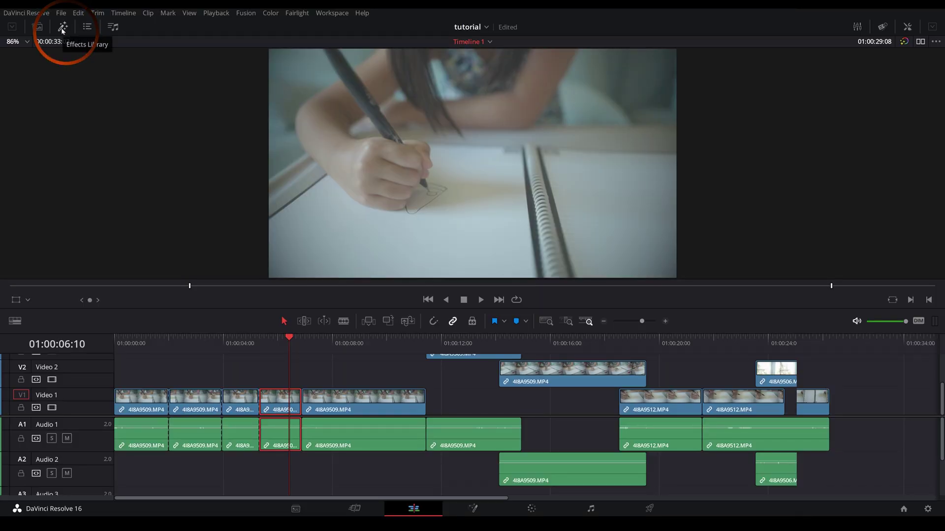
pyautogui.click(63, 28)
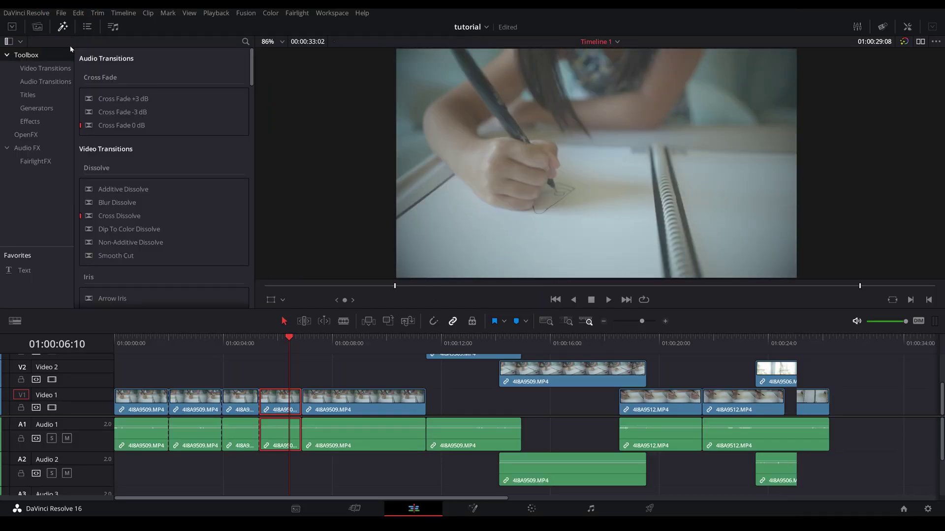
pyautogui.click(29, 95)
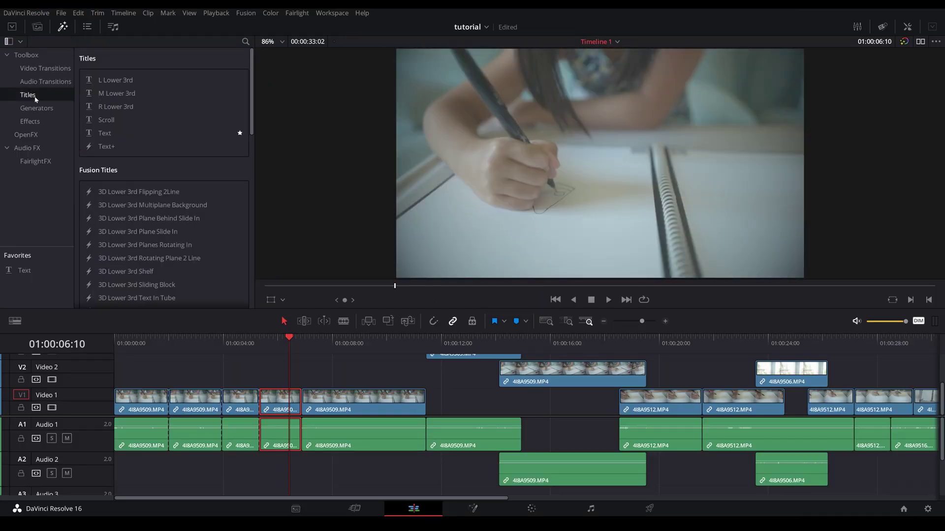
pyautogui.click(104, 134)
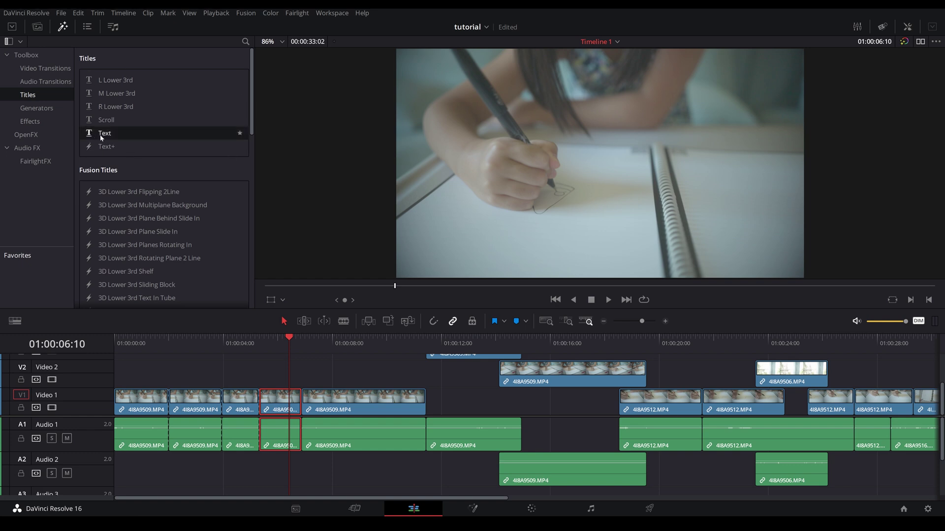
pyautogui.moveTo(242, 355); pyautogui.dragTo(254, 383)
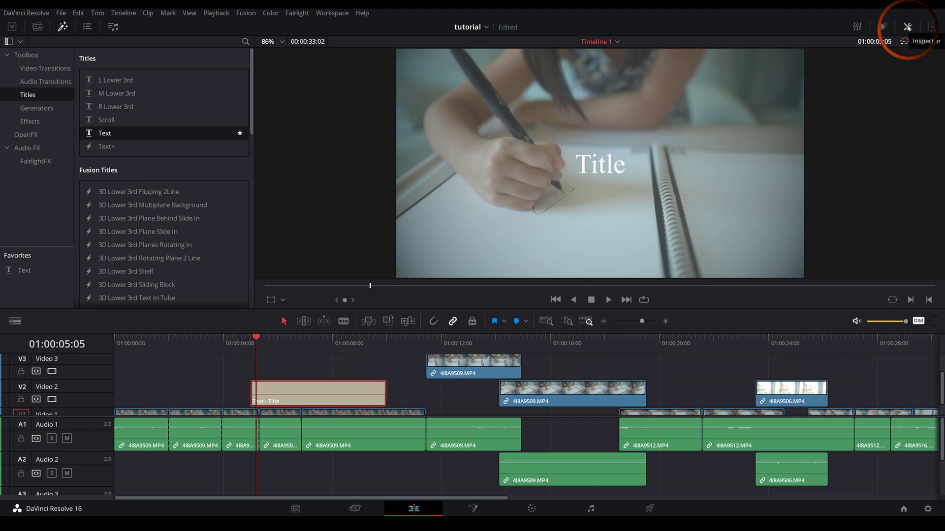
# Replace the title wording with 'art for kids' in the SimSun font
pyautogui.click(908, 26)
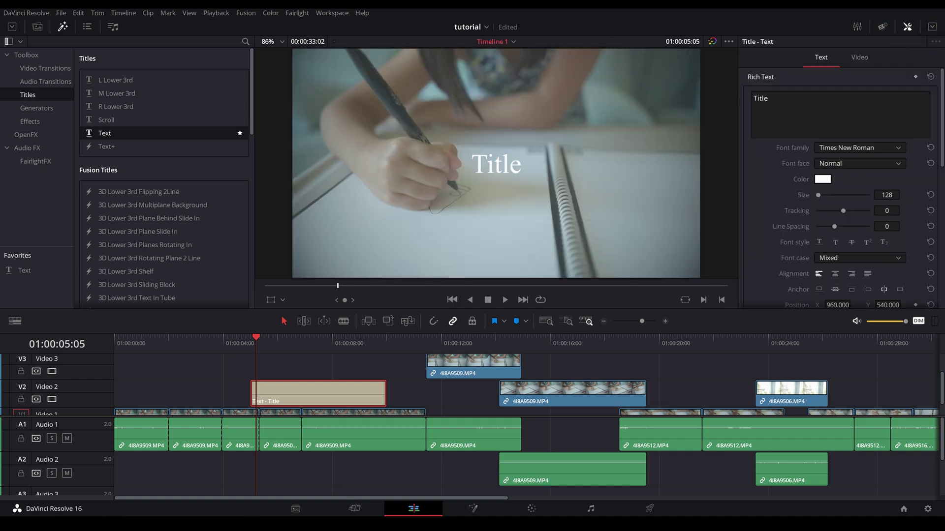
pyautogui.hotkey('ctrl', 'a')
pyautogui.write('a')
pyautogui.write('kids')
pyautogui.click(899, 148)
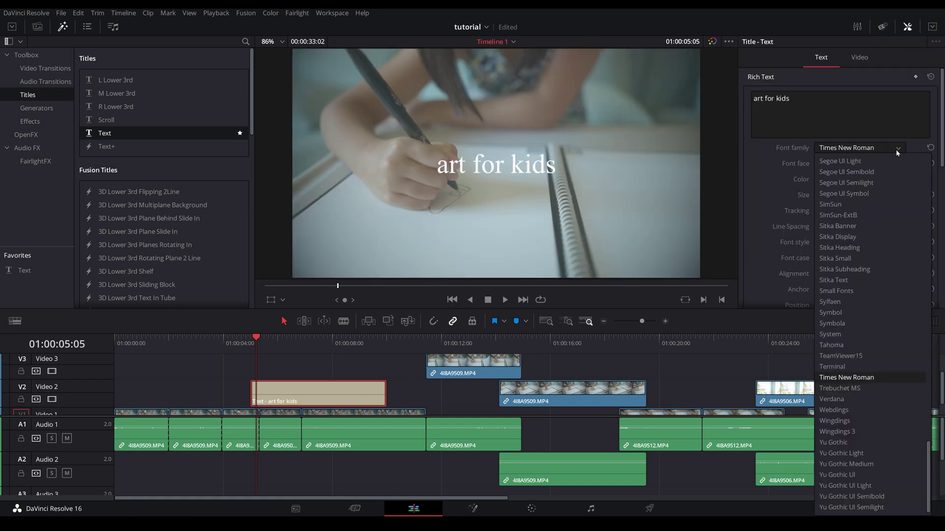
pyautogui.click(830, 203)
# Make the title text magenta and much larger, keeping it centred in frame
pyautogui.click(822, 179)
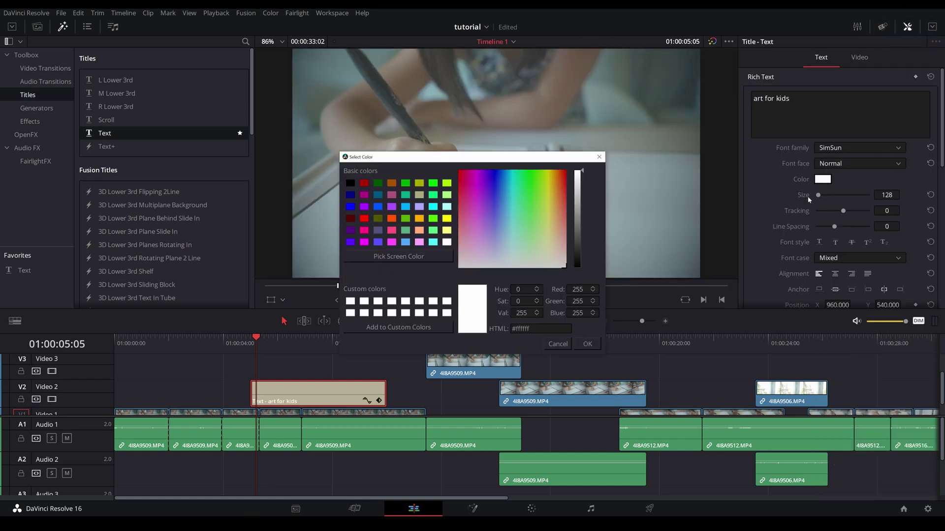
pyautogui.click(477, 179)
pyautogui.click(588, 345)
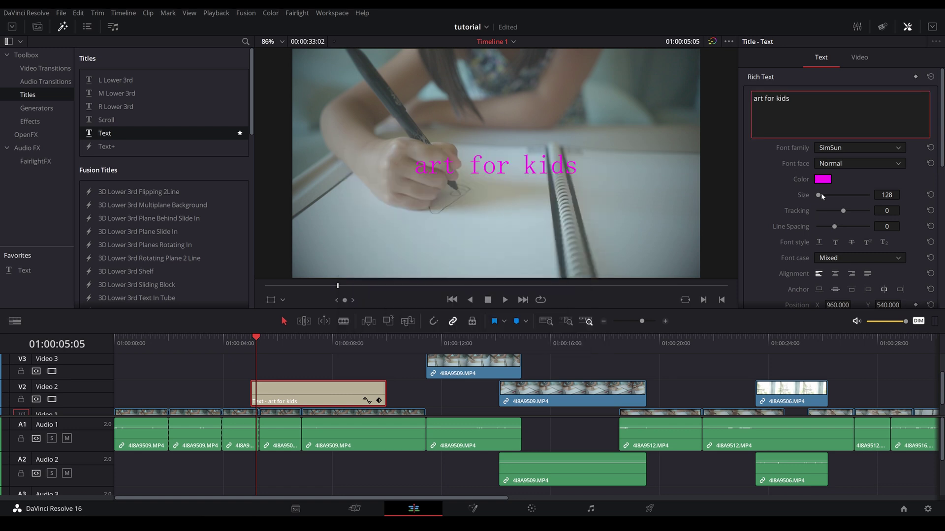
pyautogui.moveTo(821, 195); pyautogui.dragTo(834, 195)
pyautogui.scroll(-2, 834, 195)
pyautogui.moveTo(889, 231); pyautogui.dragTo(904, 231)
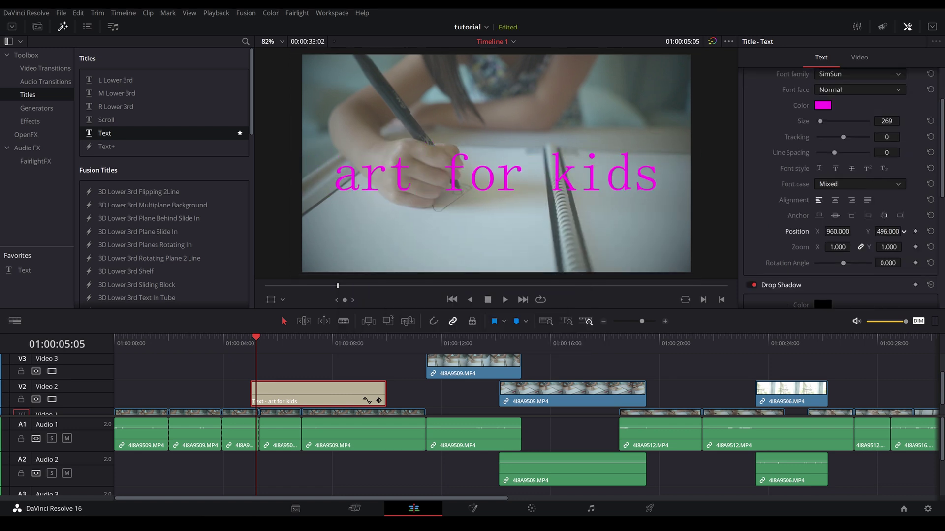
pyautogui.hotkey('ctrl', 'z')
pyautogui.scroll(-2, 904, 231)
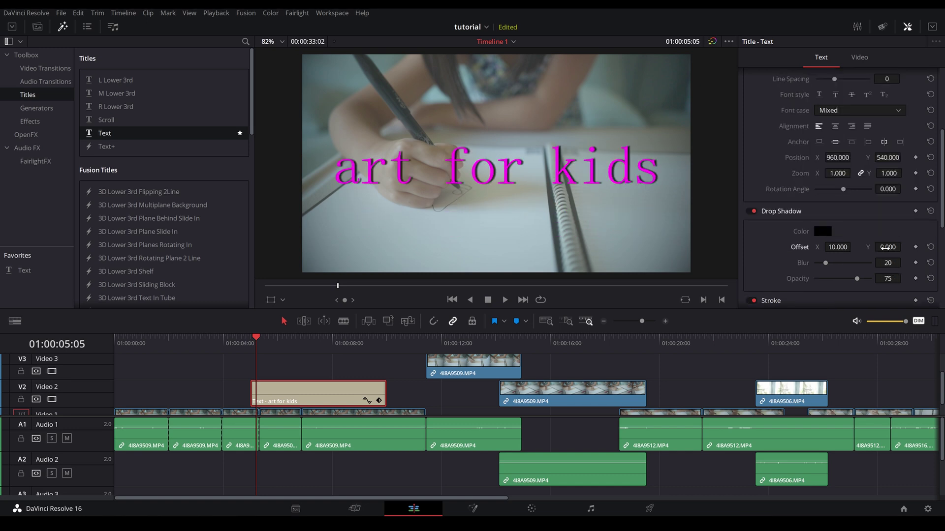
pyautogui.moveTo(888, 247); pyautogui.dragTo(903, 247)
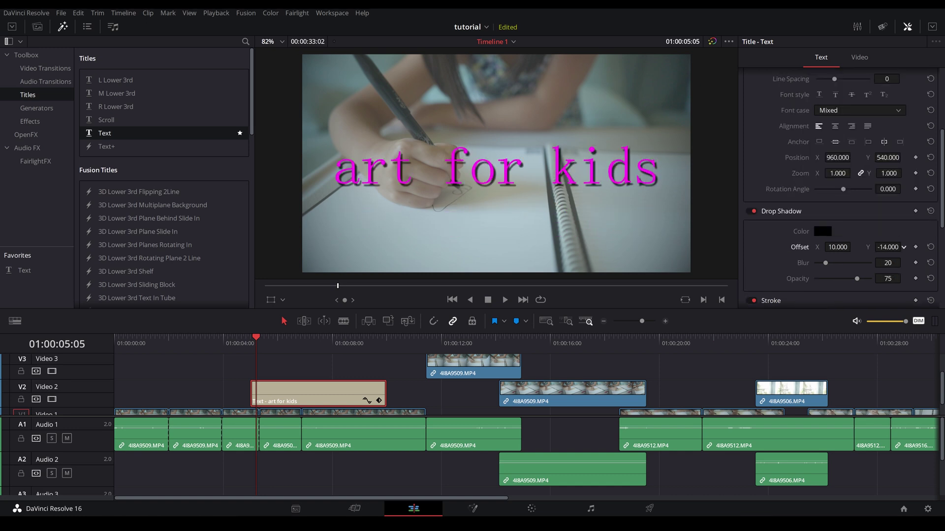
pyautogui.scroll(-4, 834, 222)
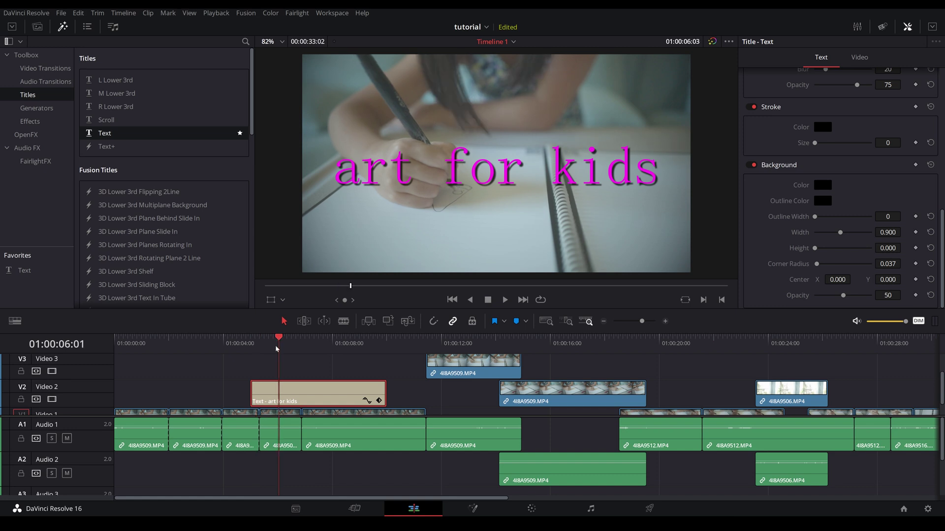
# Add fade-in and fade-out handles to the title clip and scrub to preview them
pyautogui.moveTo(256, 342); pyautogui.dragTo(282, 345)
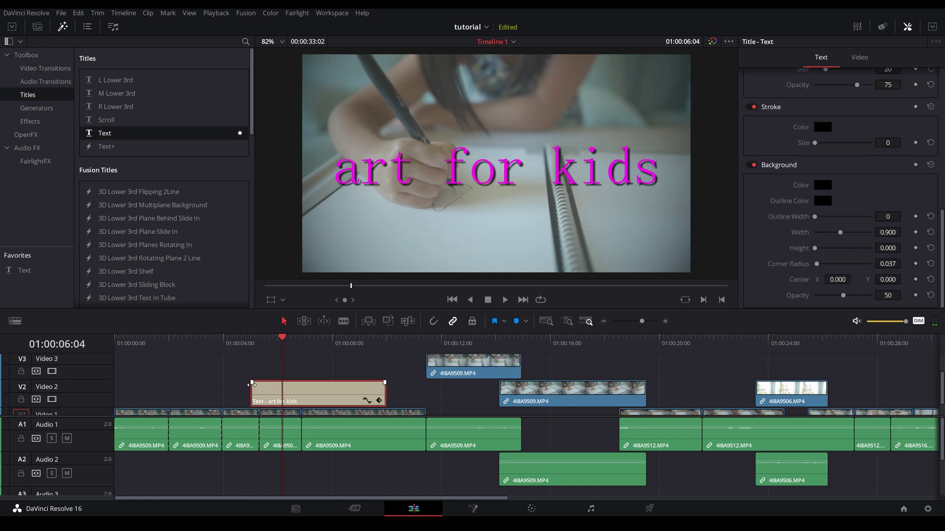
pyautogui.moveTo(252, 384); pyautogui.dragTo(266, 384)
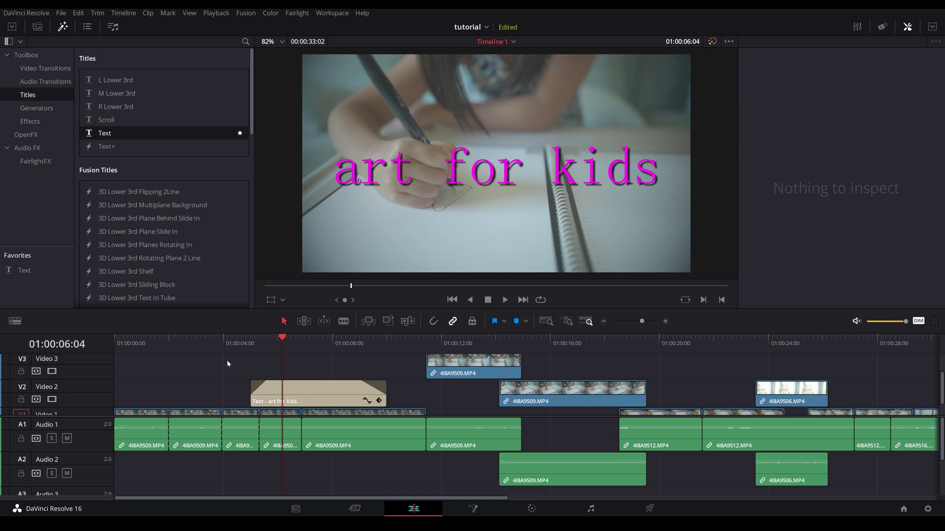
pyautogui.click(240, 414)
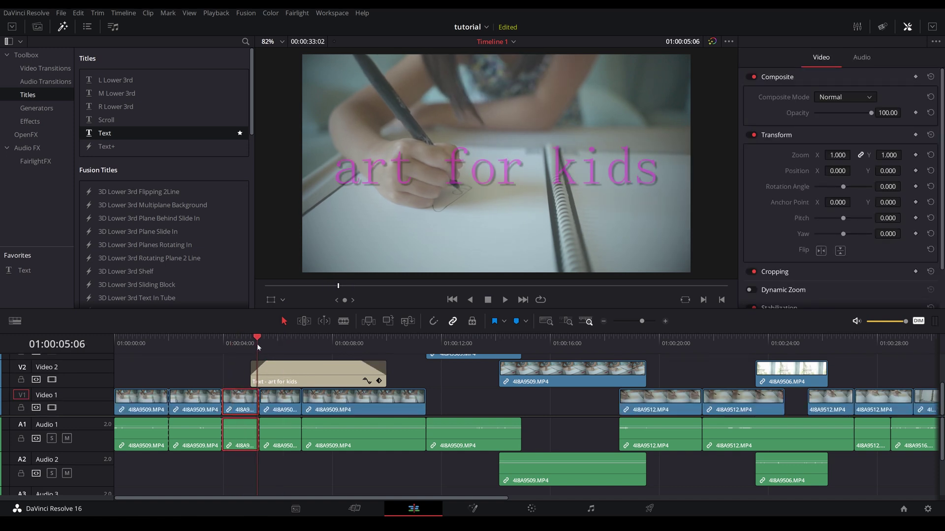
pyautogui.moveTo(267, 345); pyautogui.dragTo(313, 345)
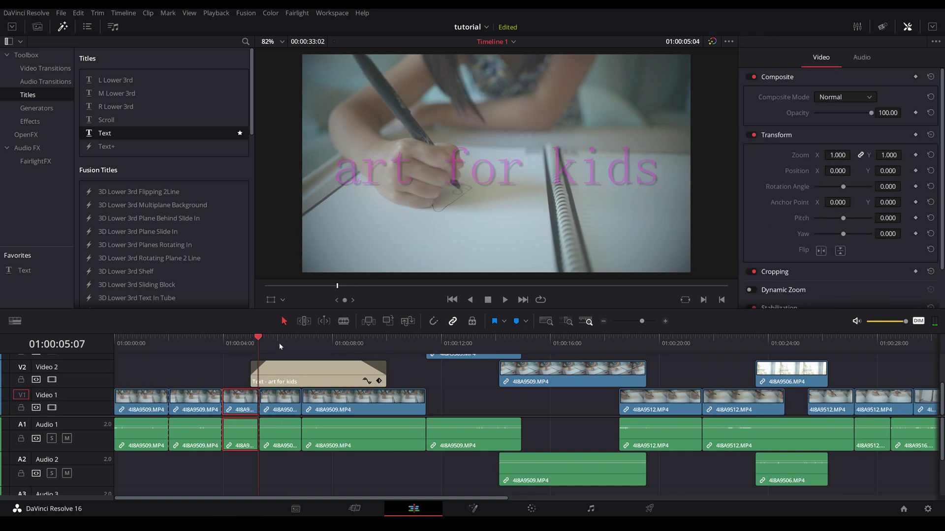
pyautogui.click(313, 395)
pyautogui.click(403, 403)
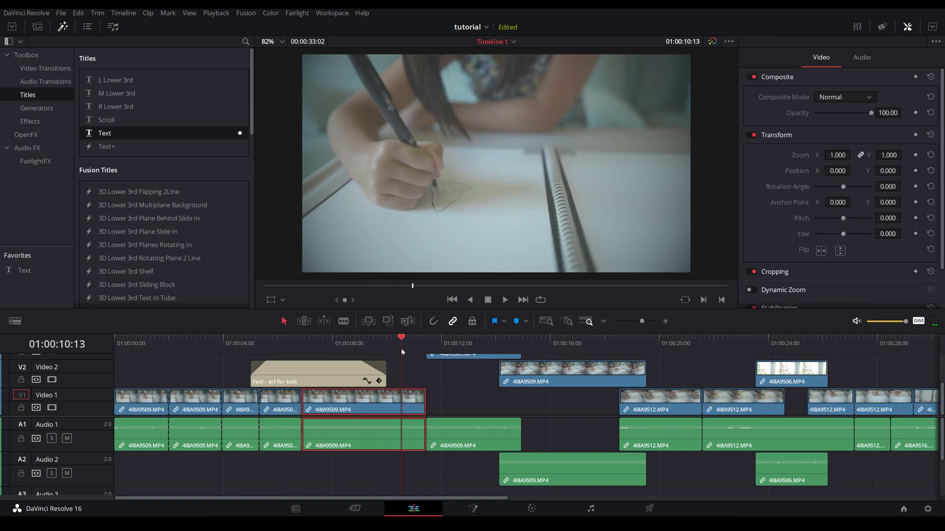
pyautogui.moveTo(405, 344); pyautogui.dragTo(311, 344)
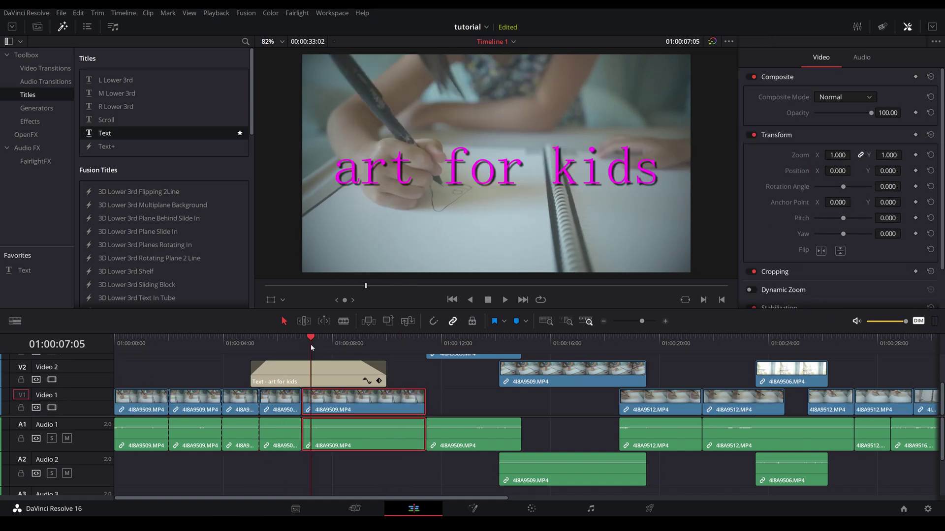